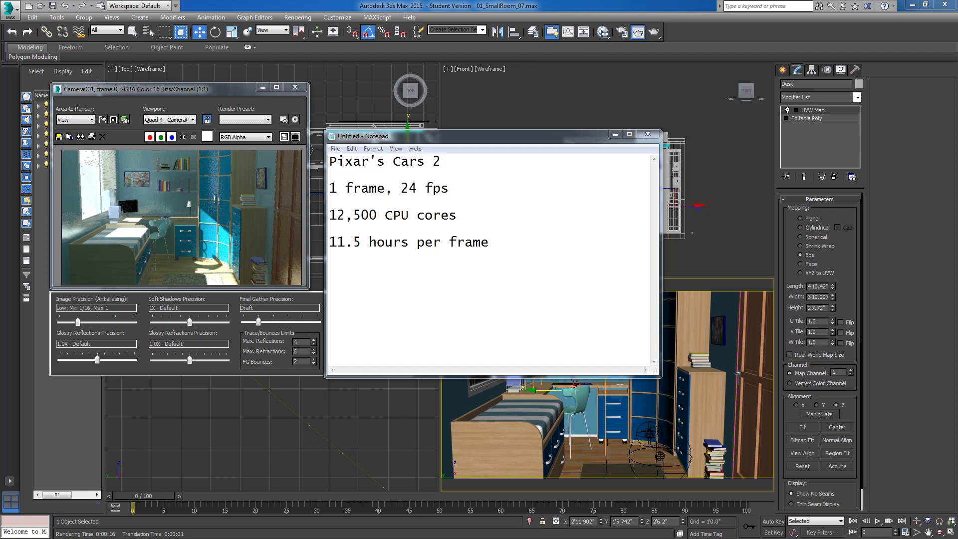
Step: Close the Notepad notes on Cars 2 render times to return to the 3ds Max scene
click(615, 133)
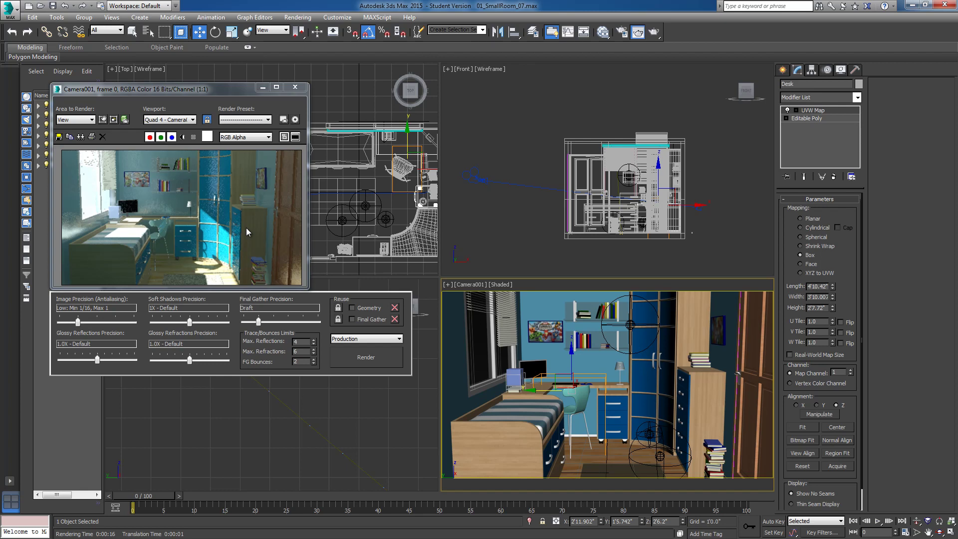
Step: Move the Rendered Frame Window right and down to uncover the Scene Explorer layer list
drag(153, 90, 229, 112)
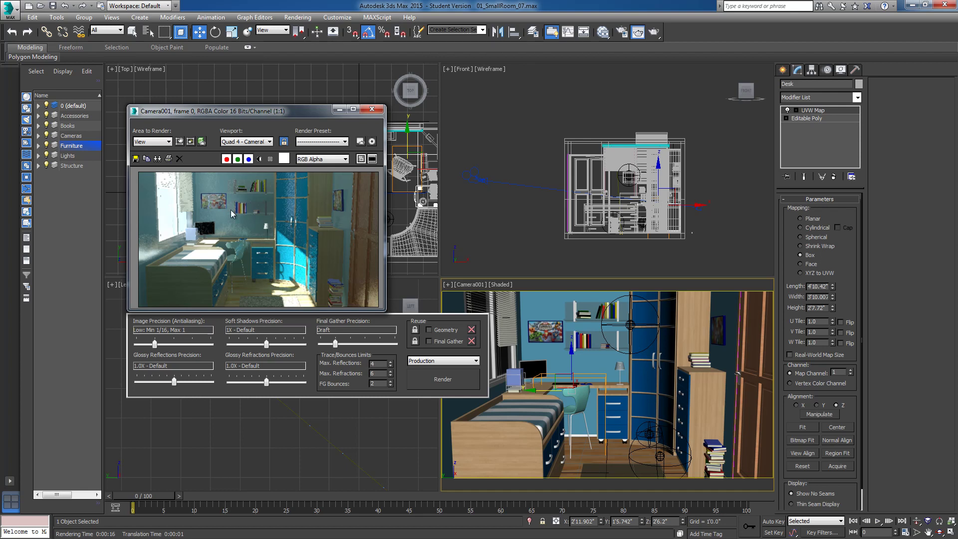
drag(263, 115, 250, 110)
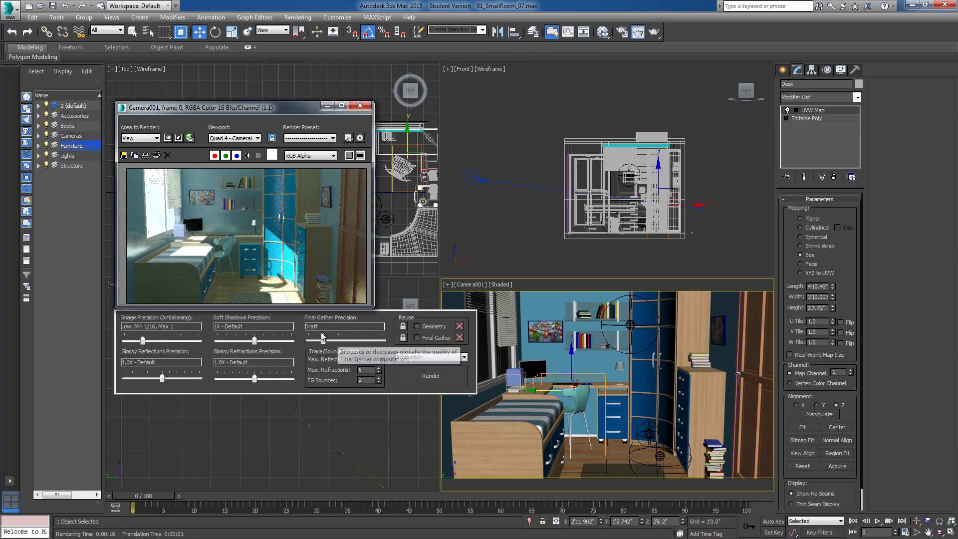
mouse_move(143, 340)
mouse_down()
mouse_move(124, 341)
mouse_move(144, 341)
mouse_up()
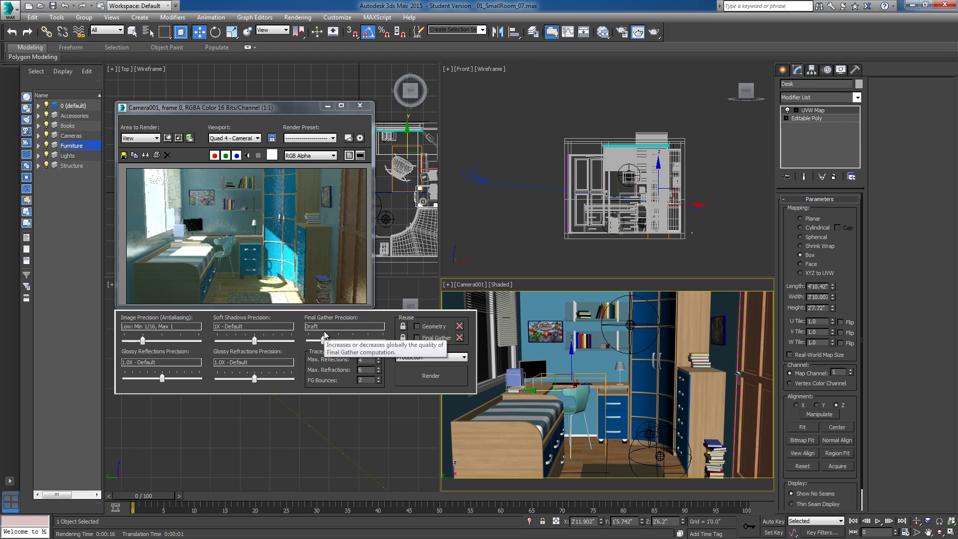
mouse_move(324, 341)
mouse_down()
mouse_move(338, 343)
mouse_move(323, 342)
mouse_up()
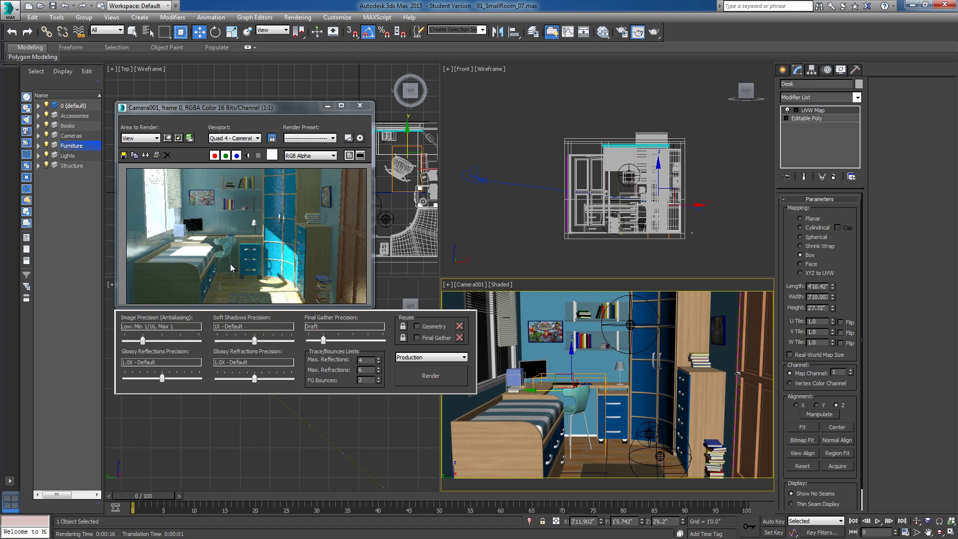
mouse_move(256, 112)
mouse_down()
mouse_move(247, 101)
mouse_move(261, 110)
mouse_up()
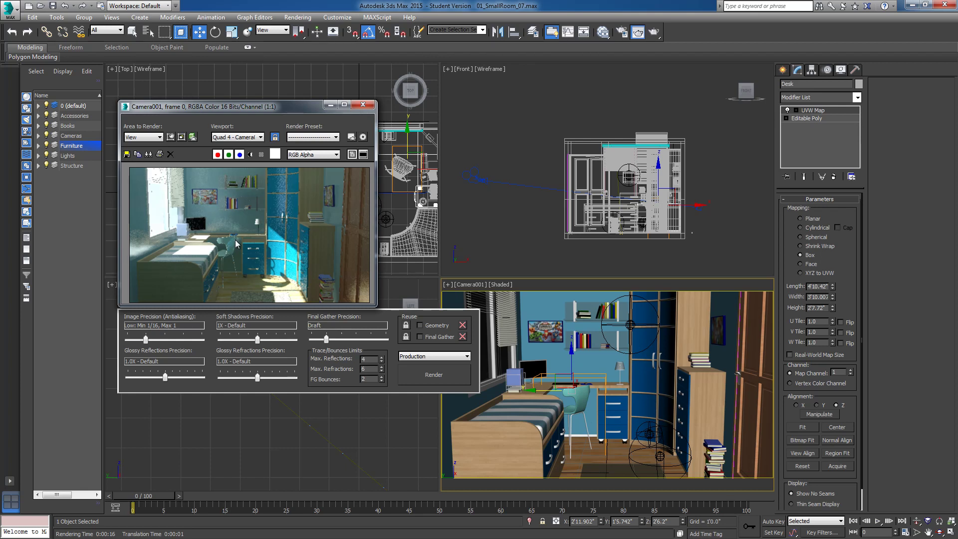
Step: Set Area to Render to Region, then move and shrink the red region box on the image
click(143, 137)
click(142, 156)
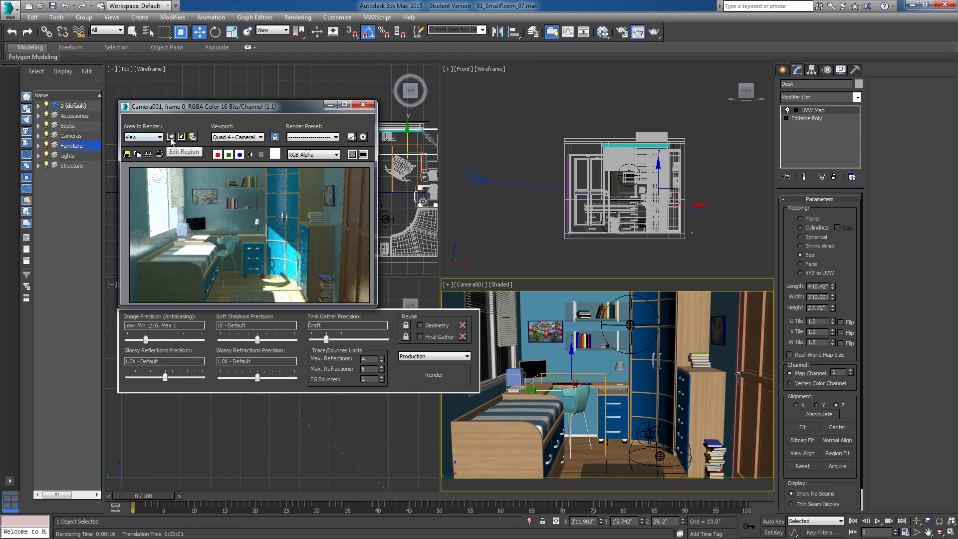
click(170, 136)
drag(229, 253, 177, 234)
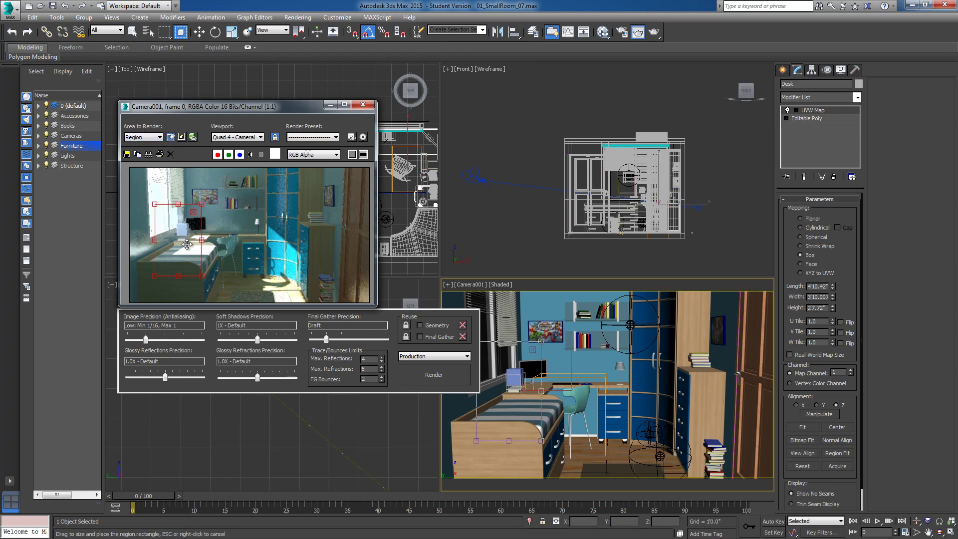
drag(201, 276, 250, 295)
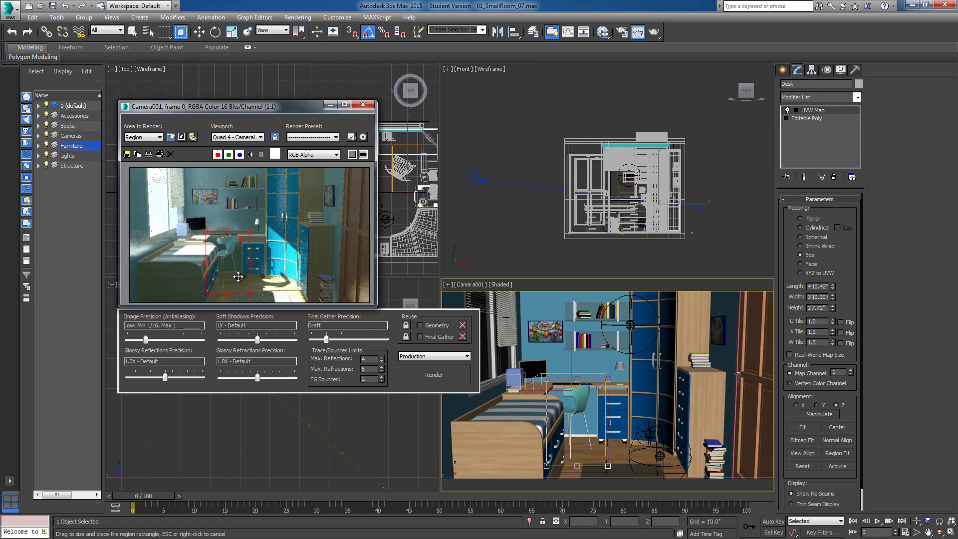
drag(227, 237, 227, 237)
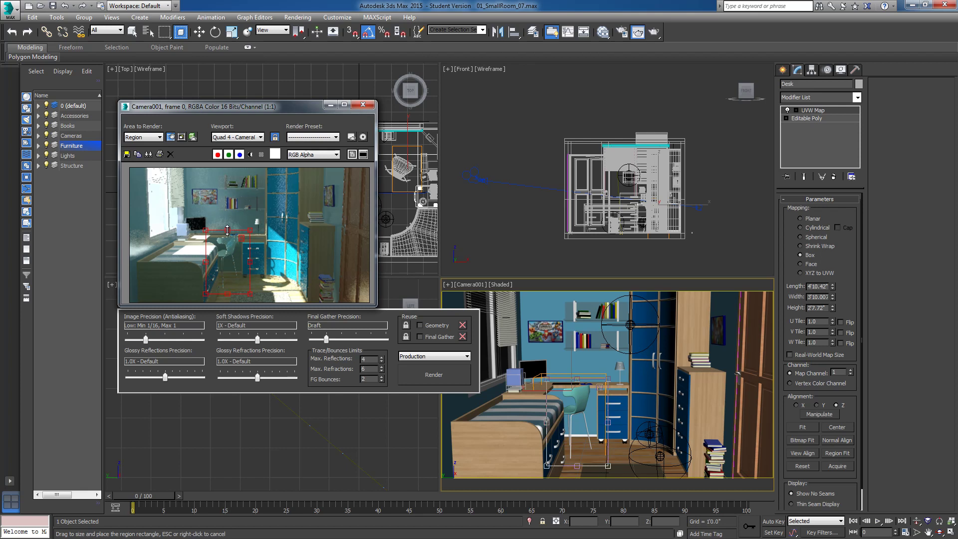
Step: Keep Region selected, move the box up-left over the room, and enlarge it
click(151, 137)
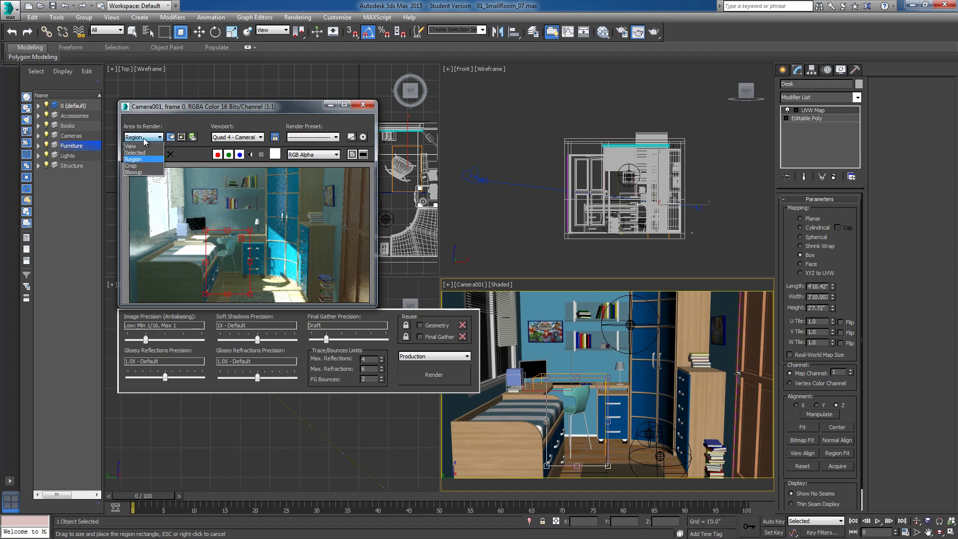
click(144, 158)
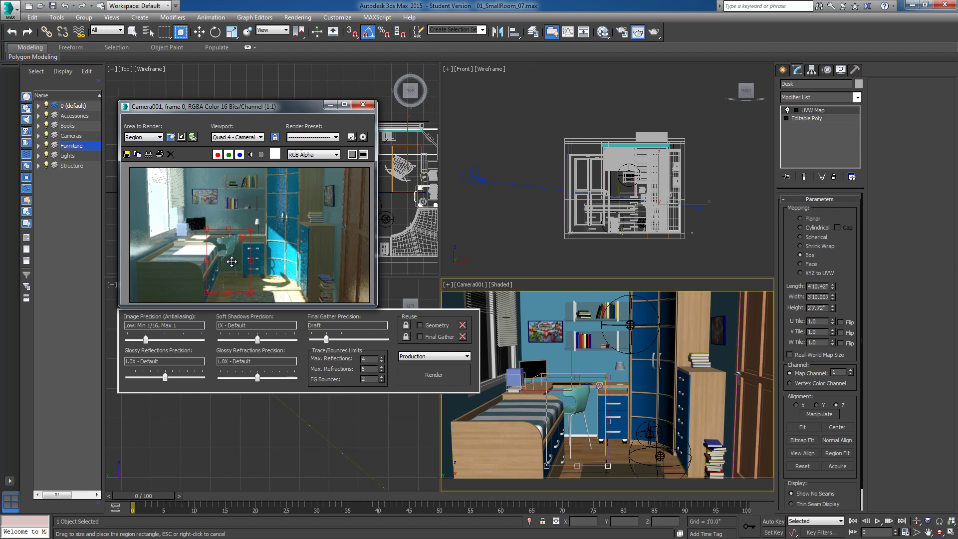
drag(227, 260, 156, 200)
drag(173, 233, 252, 303)
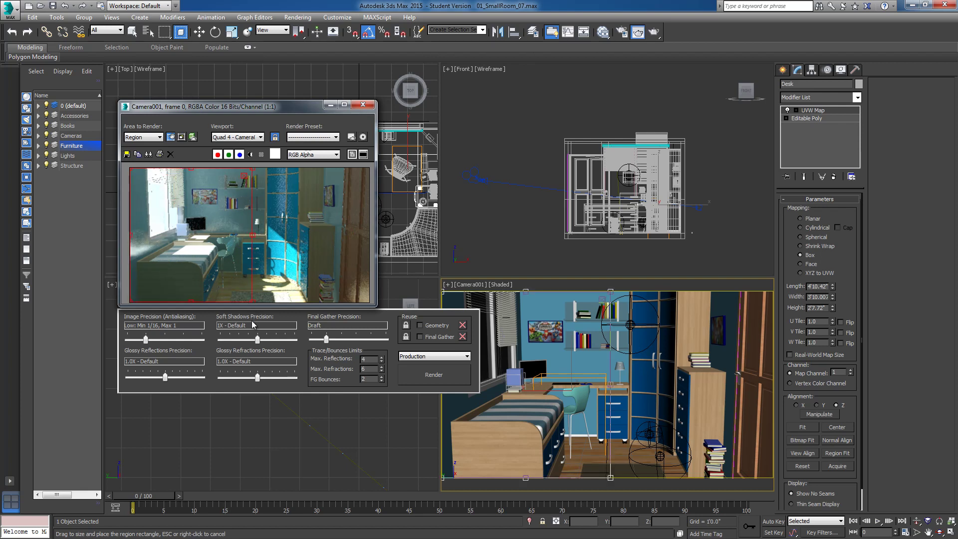
Step: Render the marked region with Mental Ray, finishing in about 7 seconds
click(418, 381)
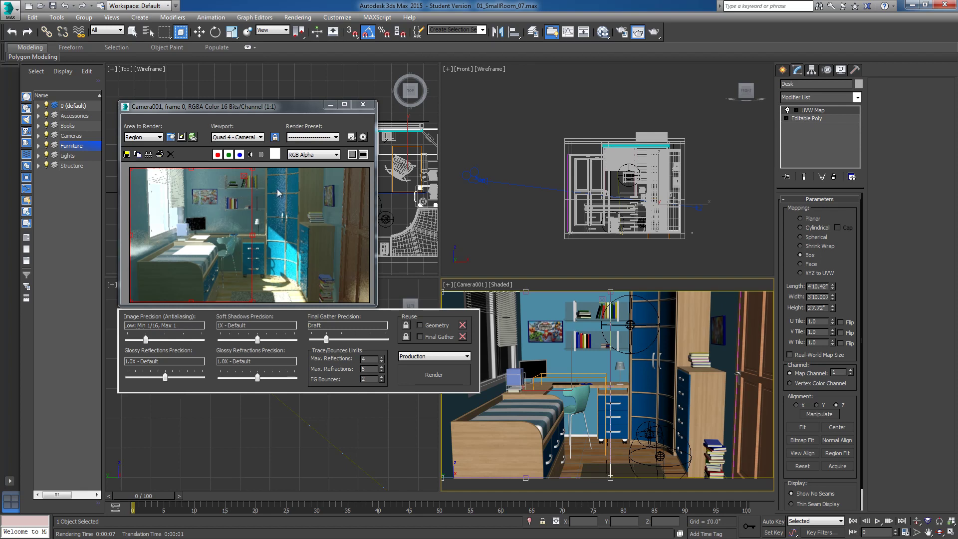
Step: Shrink the region box, place it over the desk and chair, and render that area twice
drag(251, 168, 178, 233)
drag(177, 298, 249, 291)
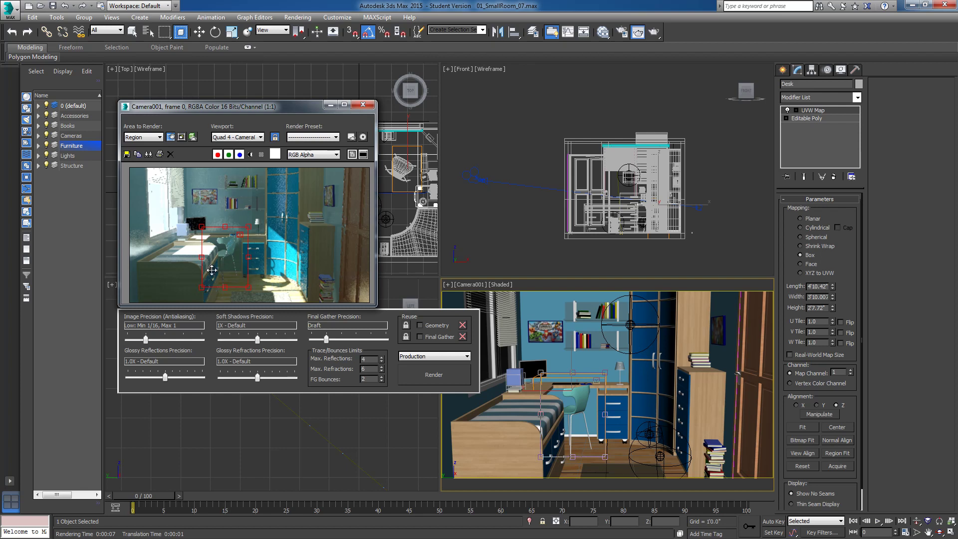
click(434, 374)
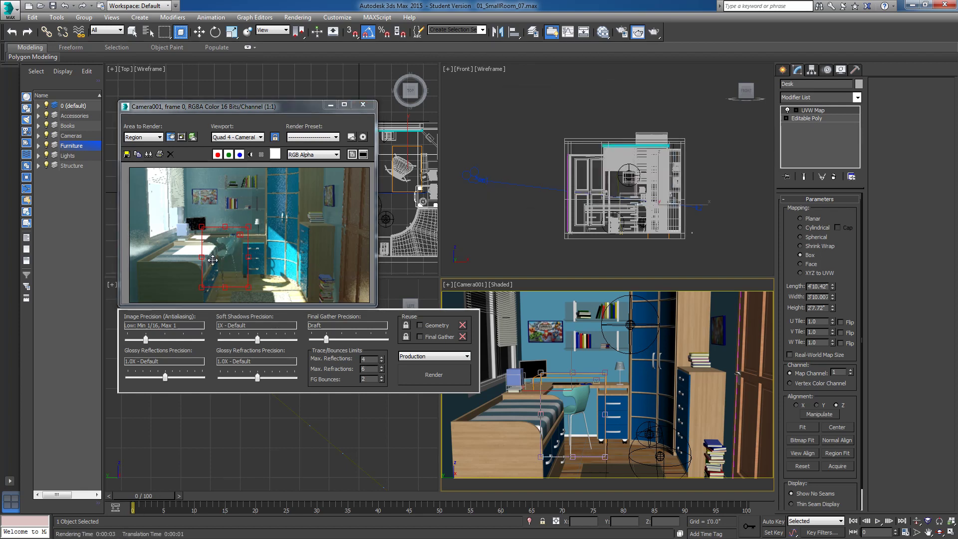
click(434, 374)
key(m)
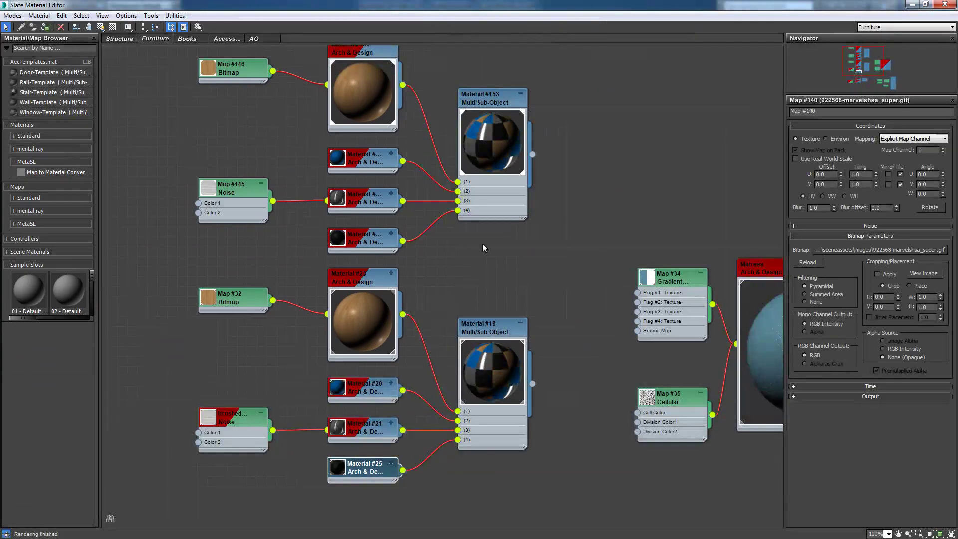
mouse_move(483, 244)
middle_down()
mouse_move(390, 252)
mouse_move(475, 254)
middle_up()
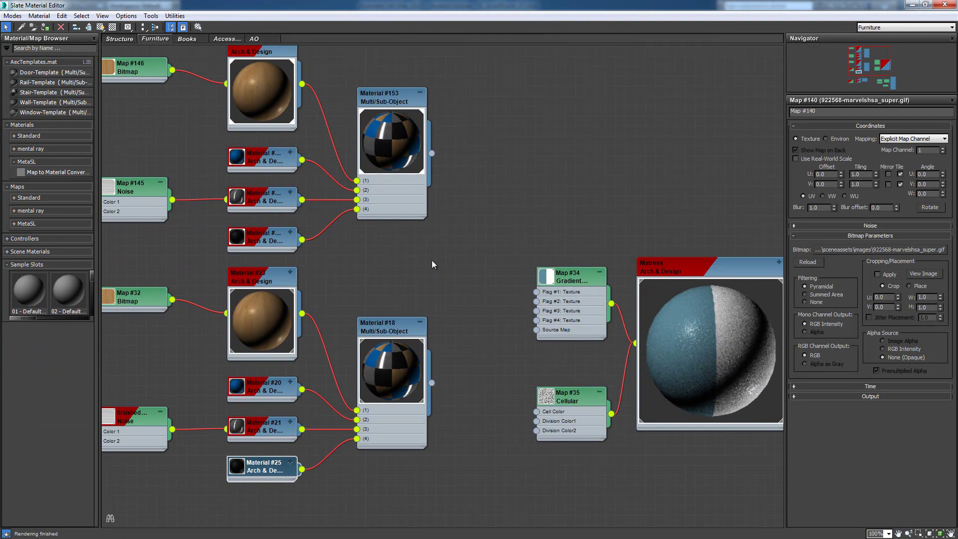
middle_drag(658, 317, 584, 298)
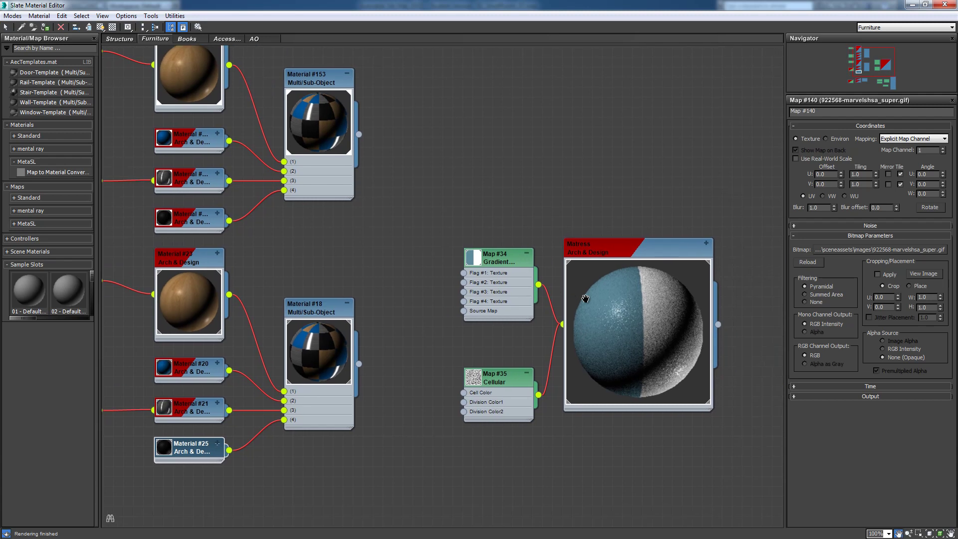
middle_drag(604, 250, 560, 235)
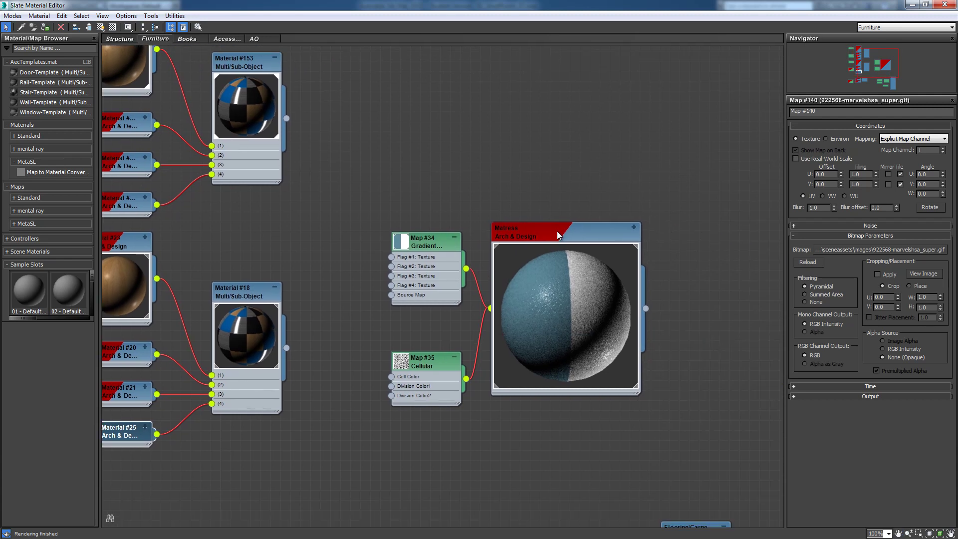
scroll(572, 283, up, 1)
middle_drag(595, 337, 579, 268)
middle_drag(552, 334, 533, 301)
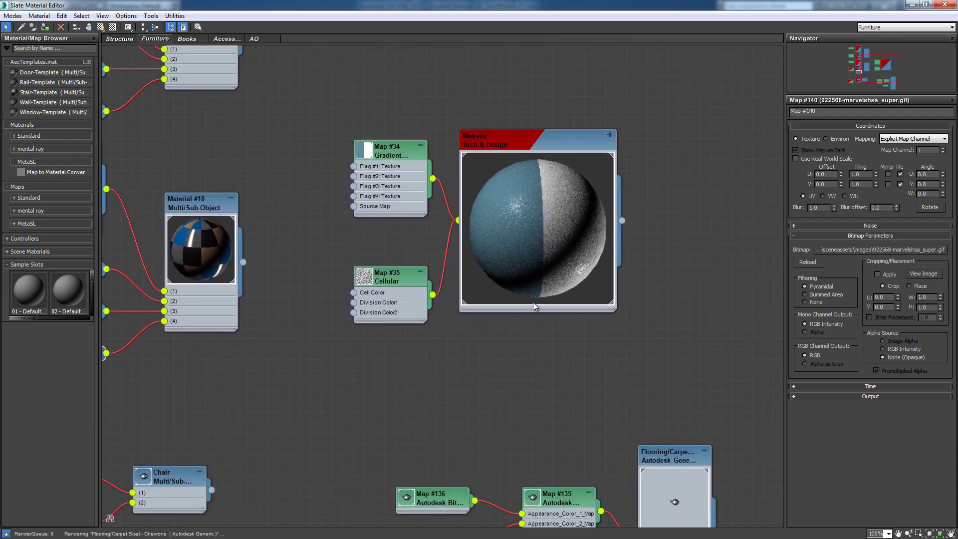
middle_drag(562, 518, 623, 345)
middle_drag(420, 263, 548, 257)
middle_drag(325, 312, 469, 317)
Step: Expand the Chair Multi/Sub-Object node to show its chequered preview sphere, and move it higher
scroll(442, 312, up, 2)
double_click(464, 303)
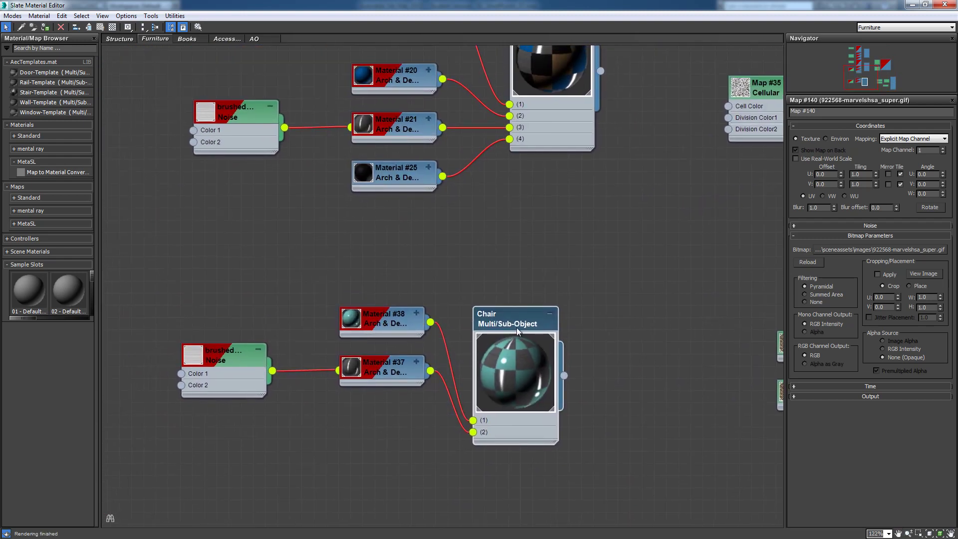
drag(521, 327, 519, 265)
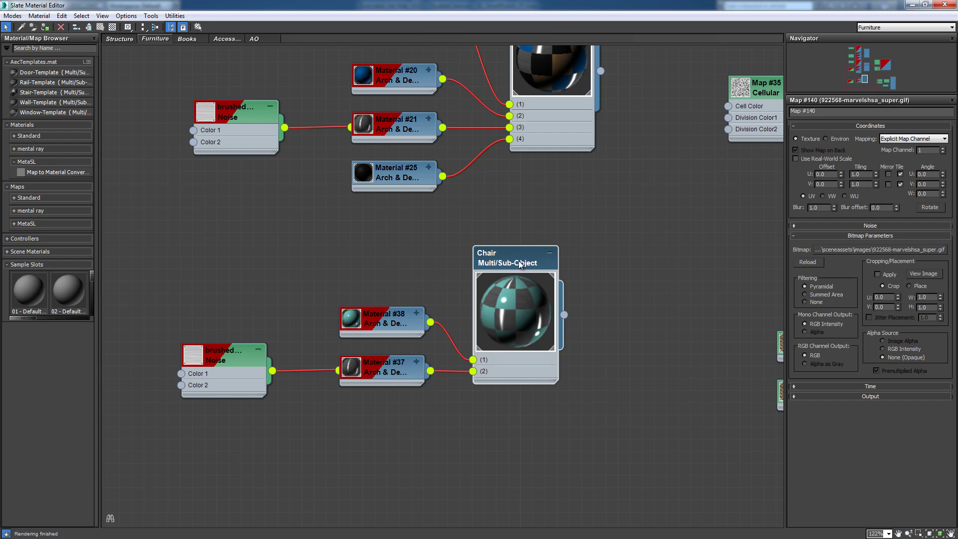
Step: Close the Slate Material Editor and shift the render region from the desk onto the wall shelf
click(945, 5)
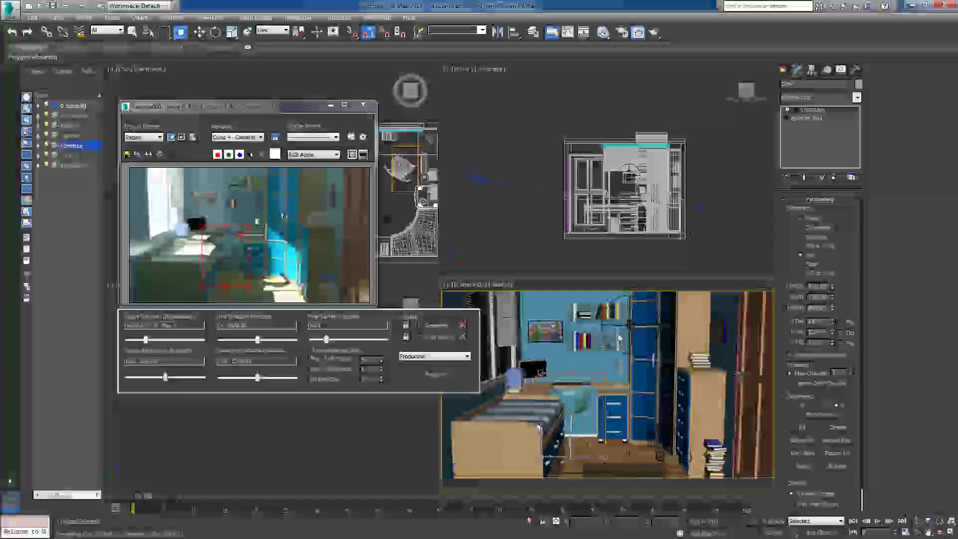
drag(231, 253, 279, 181)
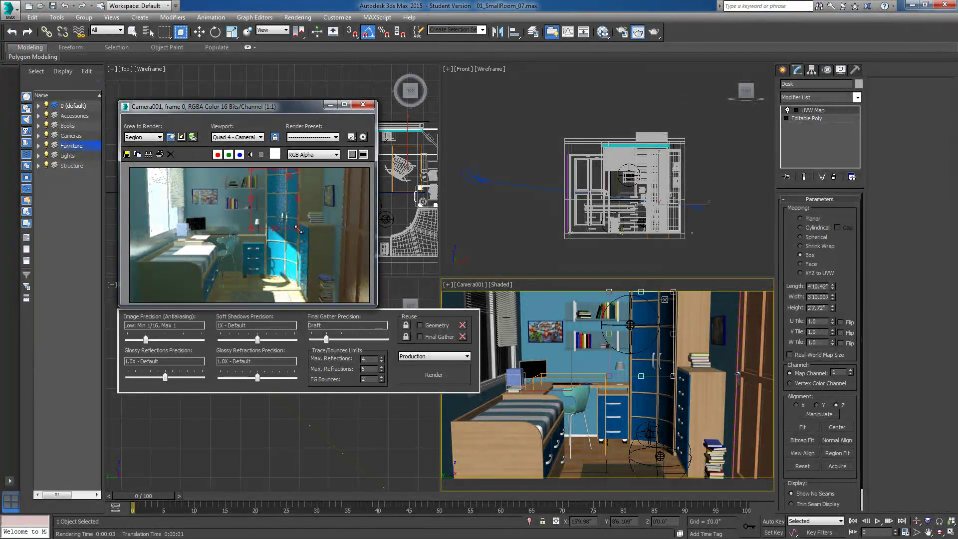
drag(329, 231, 319, 230)
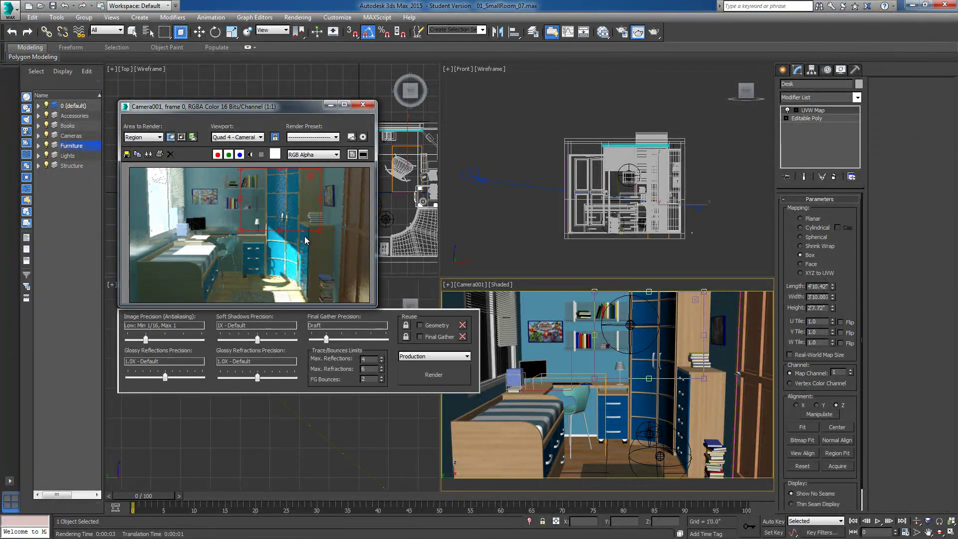
Step: Move the region down over the floor between bed and desk, widen it left, and render it
drag(289, 202, 281, 255)
key(shift+q)
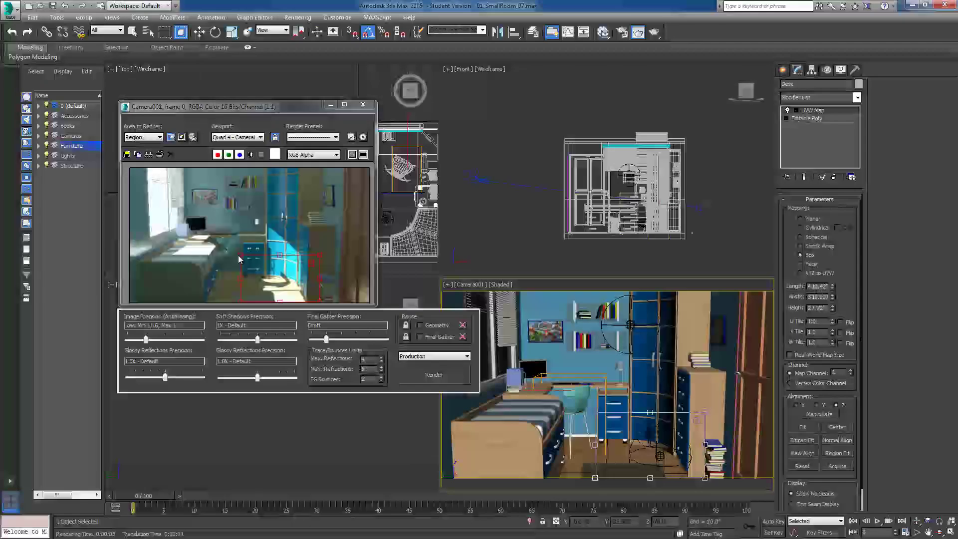
drag(241, 256, 202, 254)
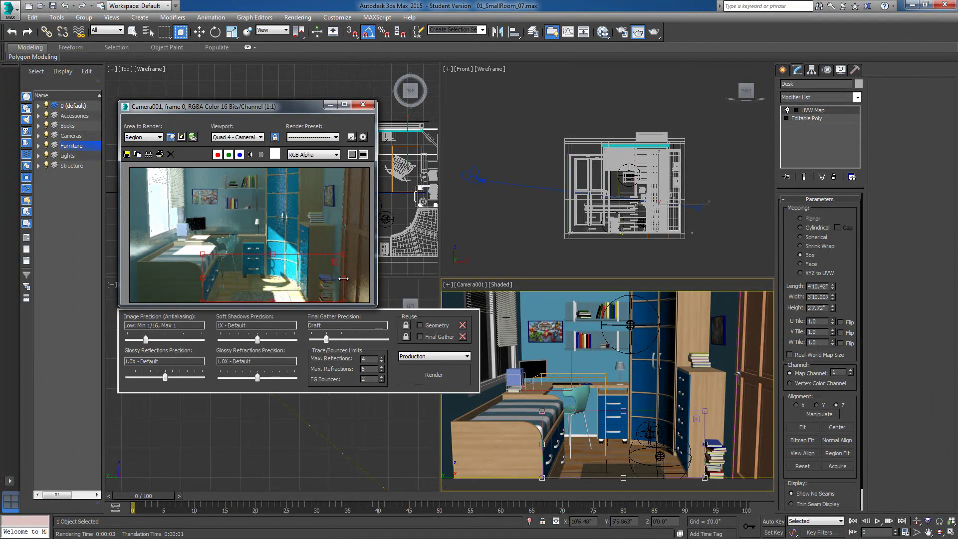
click(423, 371)
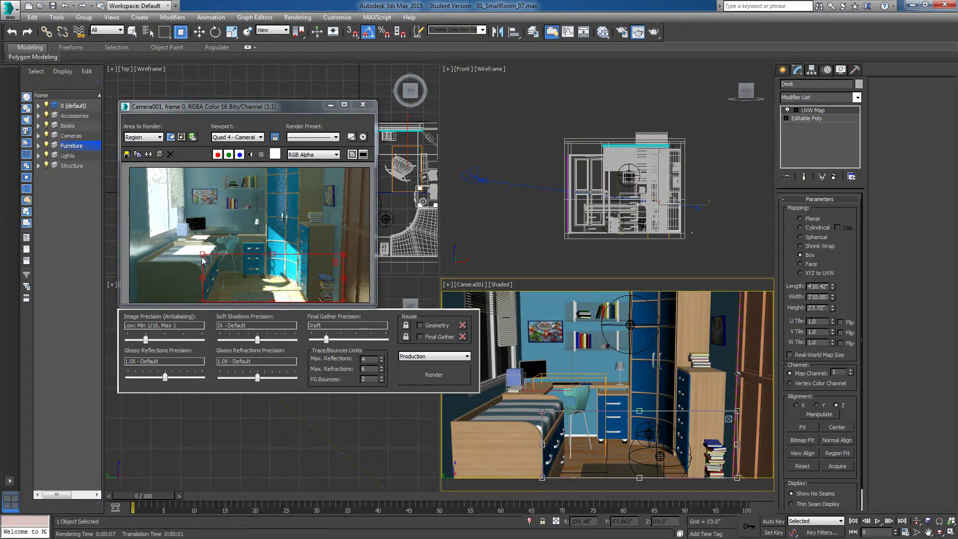
Step: Tighten the render region around the book stack beside the wardrobe and render it in about 2 seconds
drag(203, 254, 327, 287)
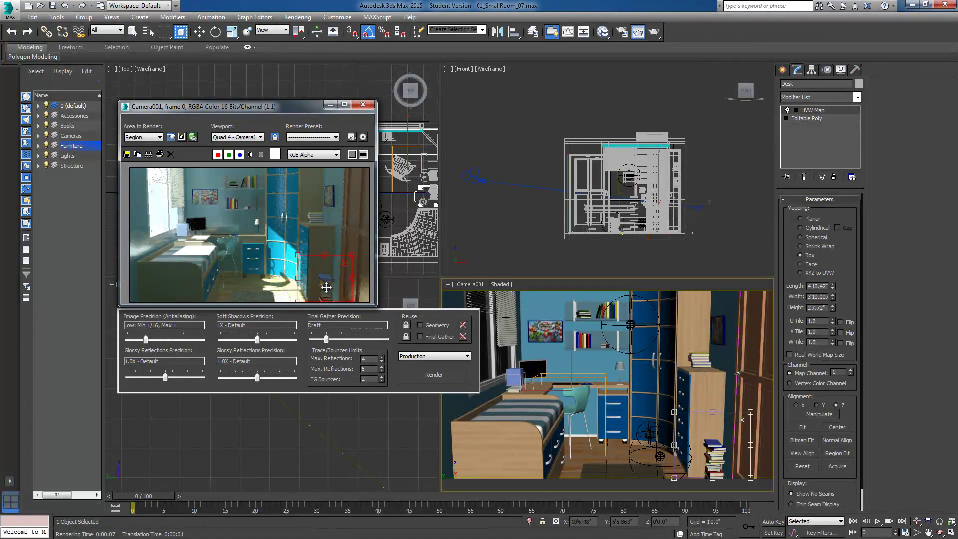
drag(326, 254, 326, 203)
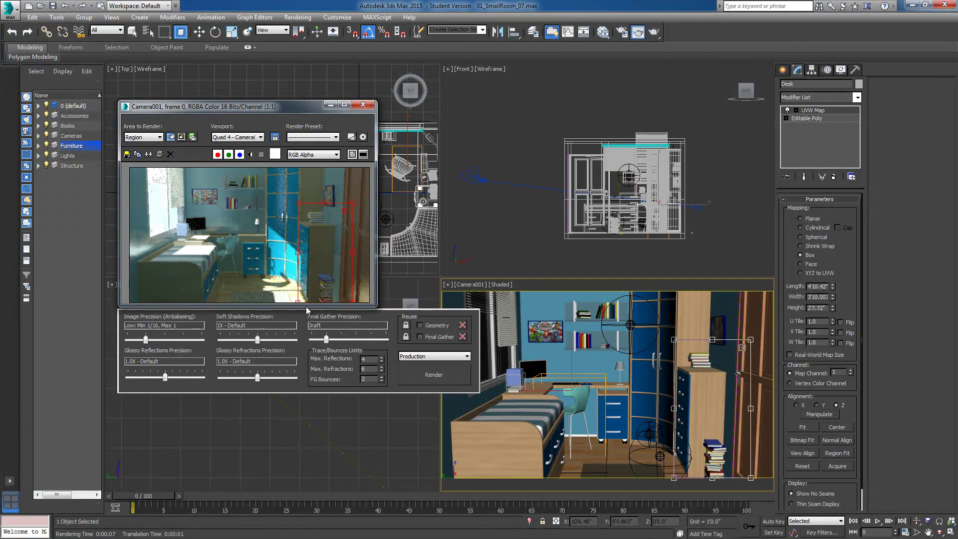
drag(297, 253, 270, 253)
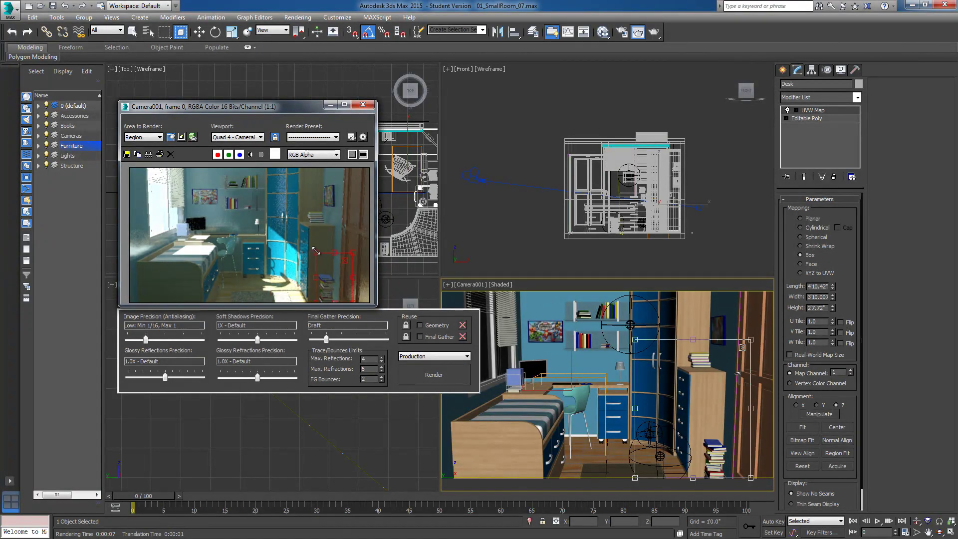
drag(316, 251, 324, 291)
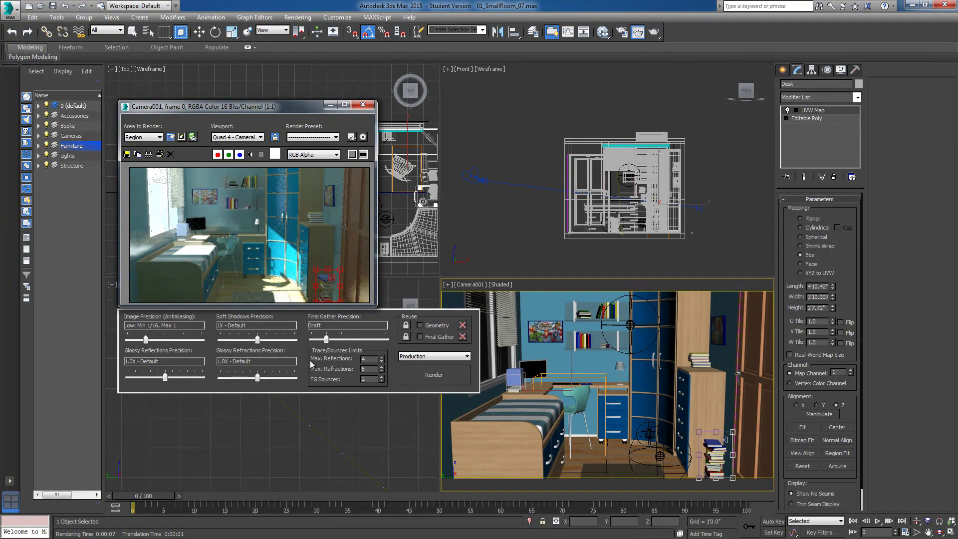
click(433, 375)
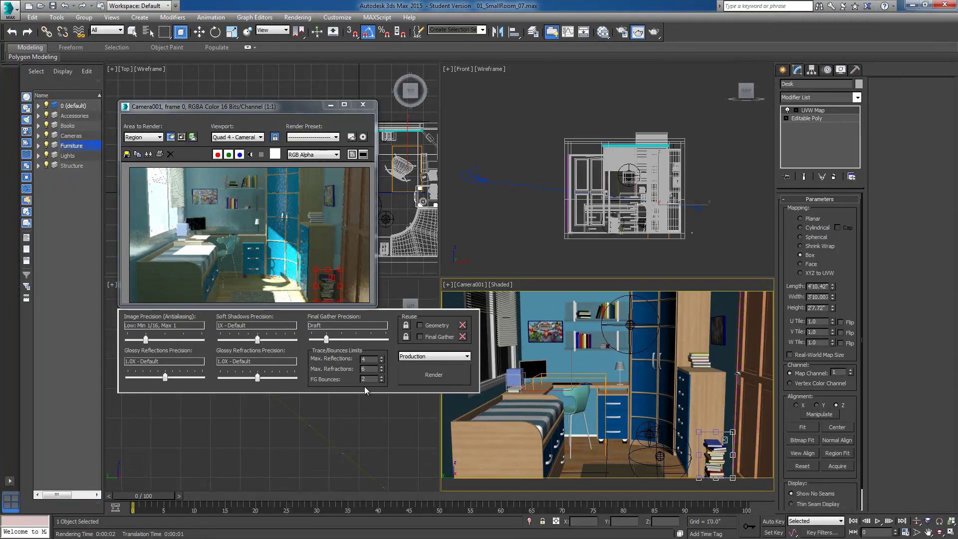
key(w)
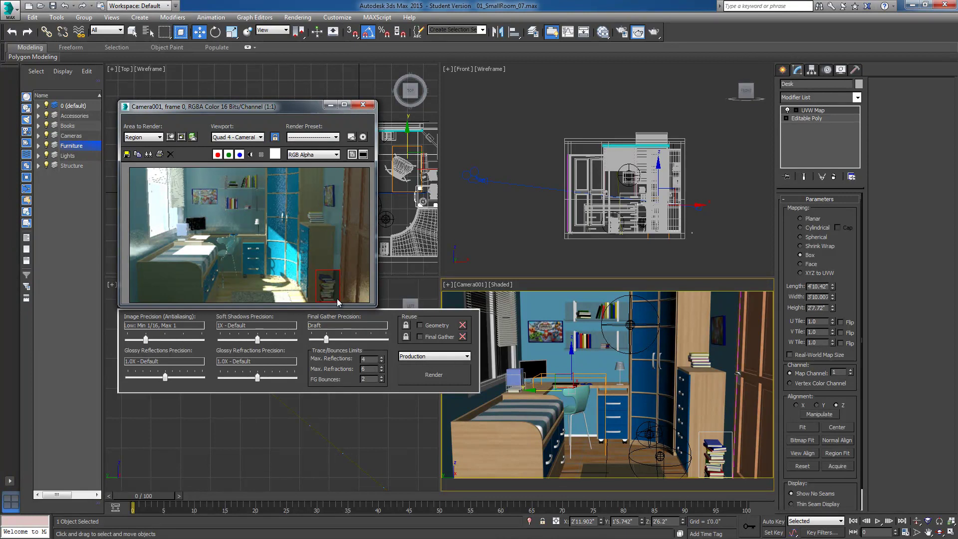
click(432, 374)
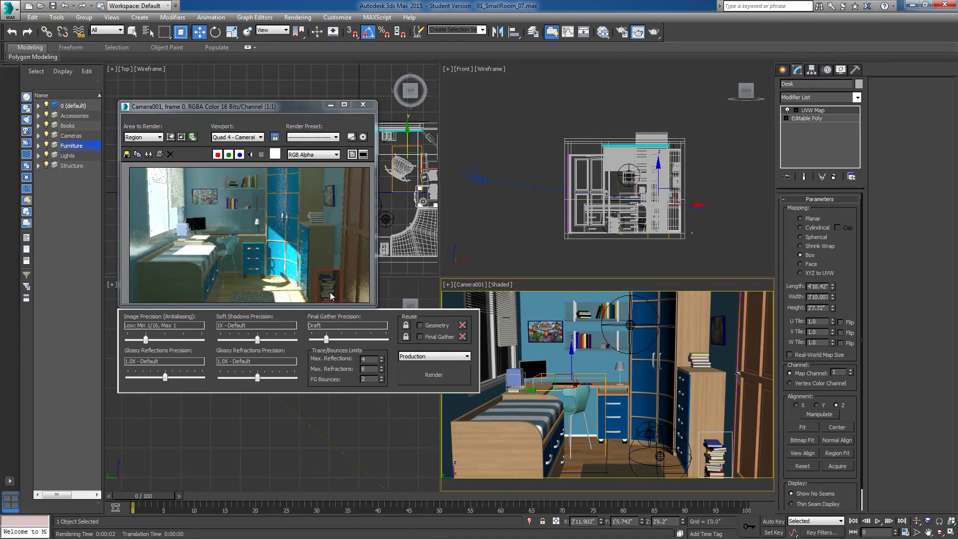
Step: Switch Area to Render to Crop and render only the book-stack patch in 2 seconds
click(157, 138)
click(144, 164)
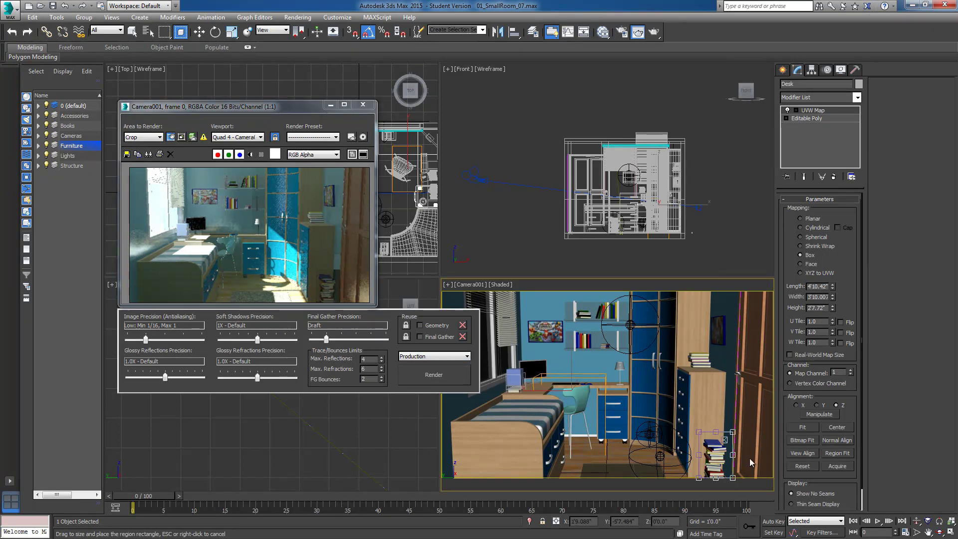
click(452, 378)
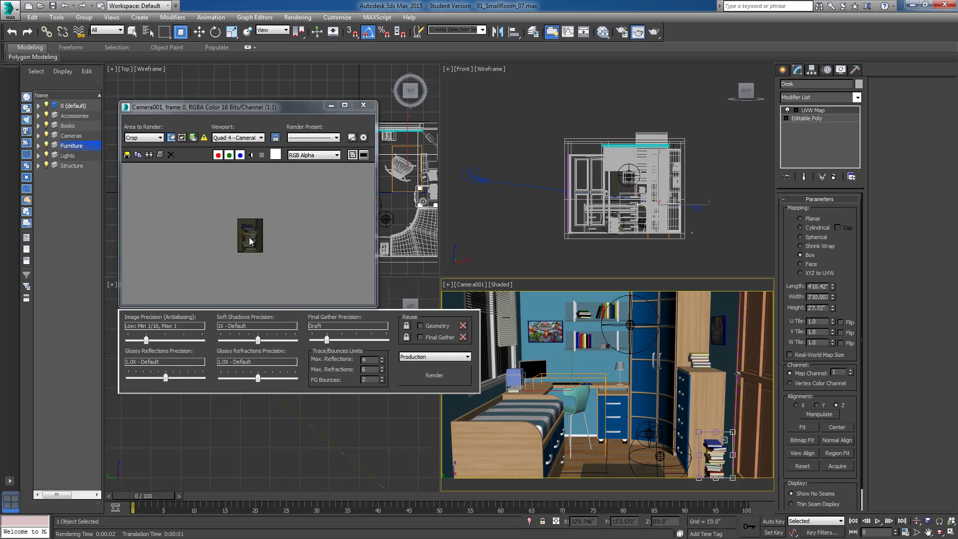
Step: Switch the render area to Blowup, fit the blowup frame over the book stack, and render
click(141, 143)
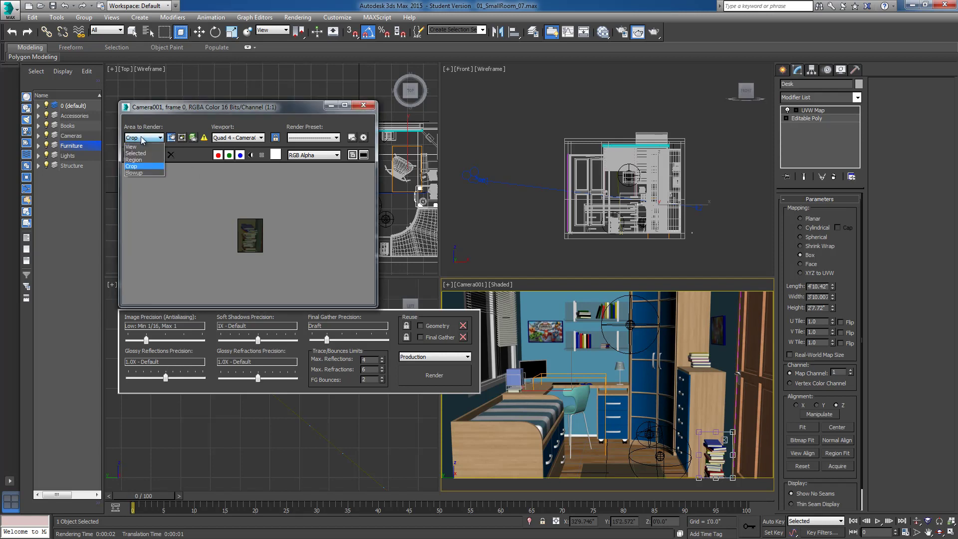
click(146, 174)
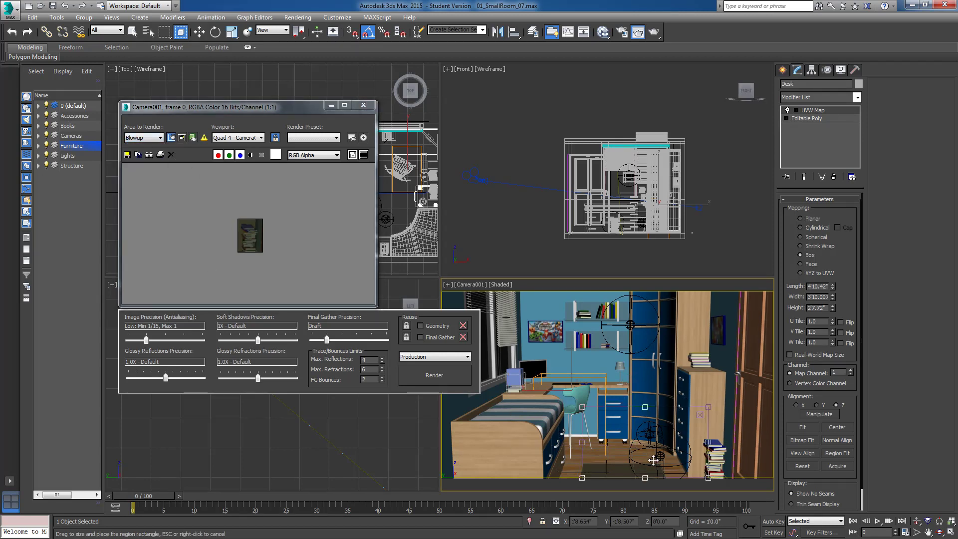
drag(577, 421, 703, 454)
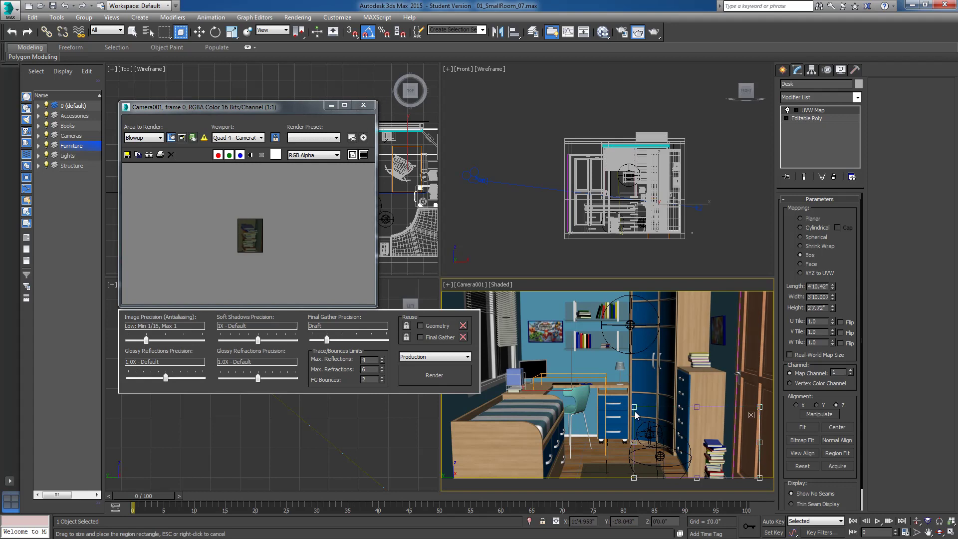
drag(633, 406, 677, 434)
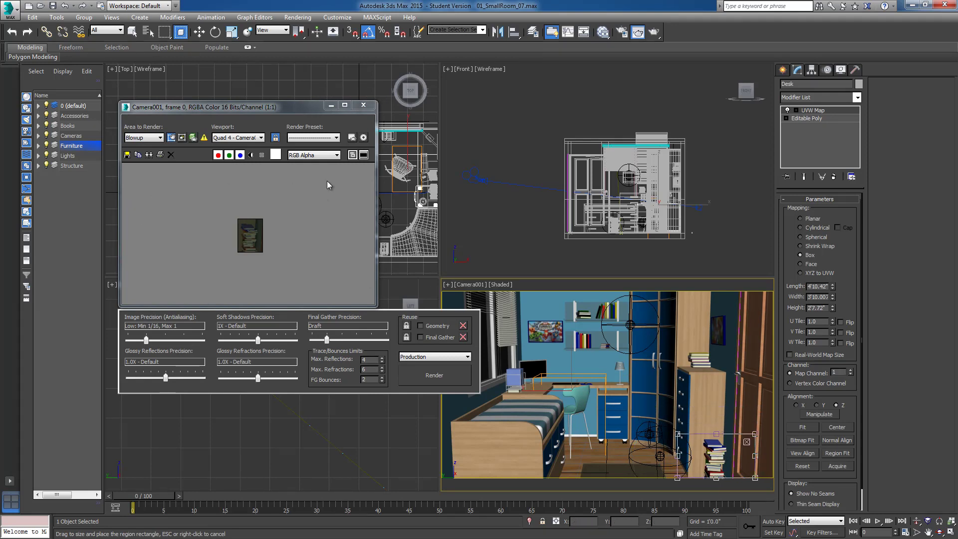
click(440, 382)
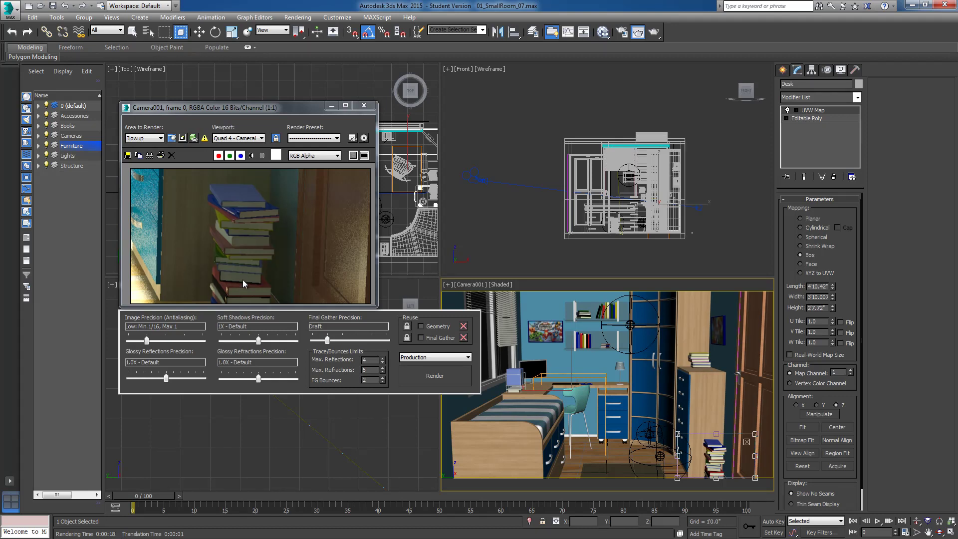
Step: Reset the render area to View, then set a Region sized over the desk chair and render it
click(157, 138)
click(152, 150)
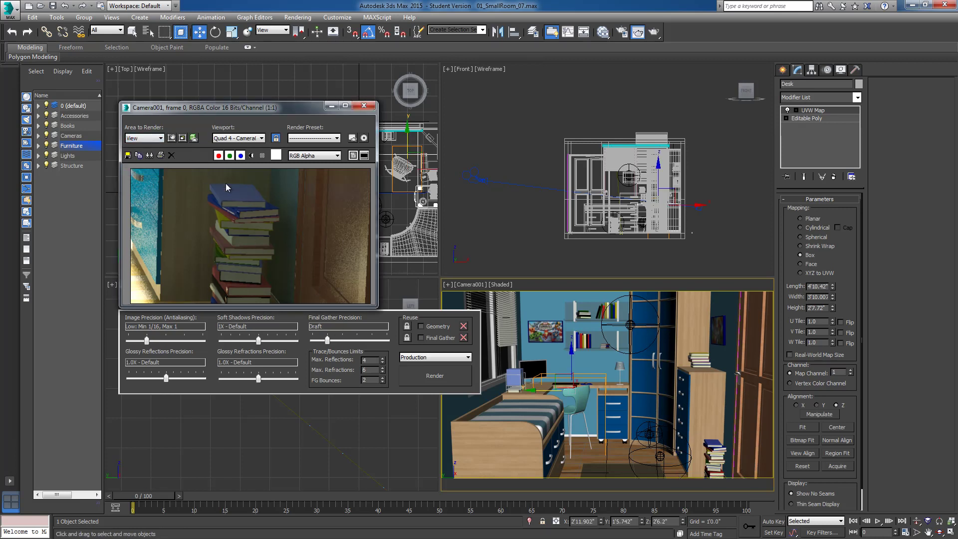
click(160, 138)
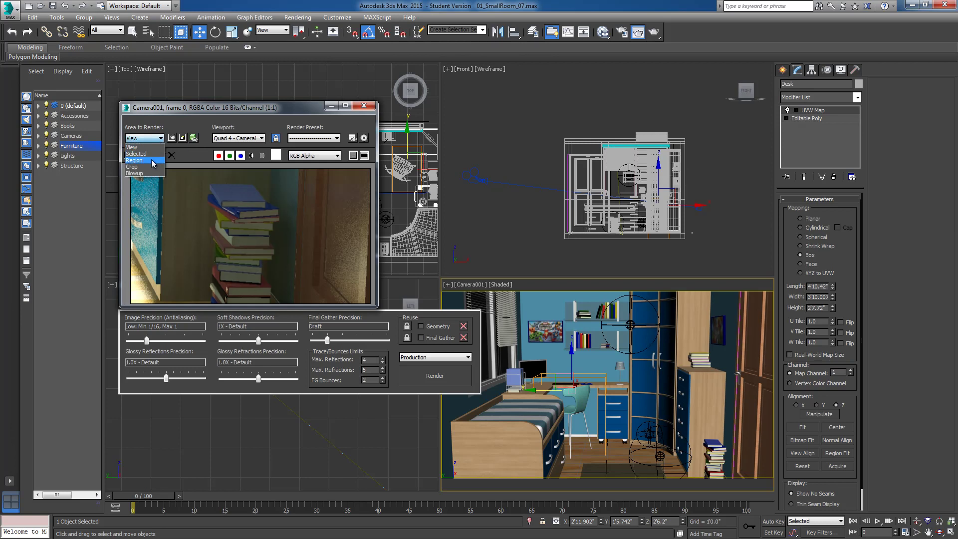
click(152, 161)
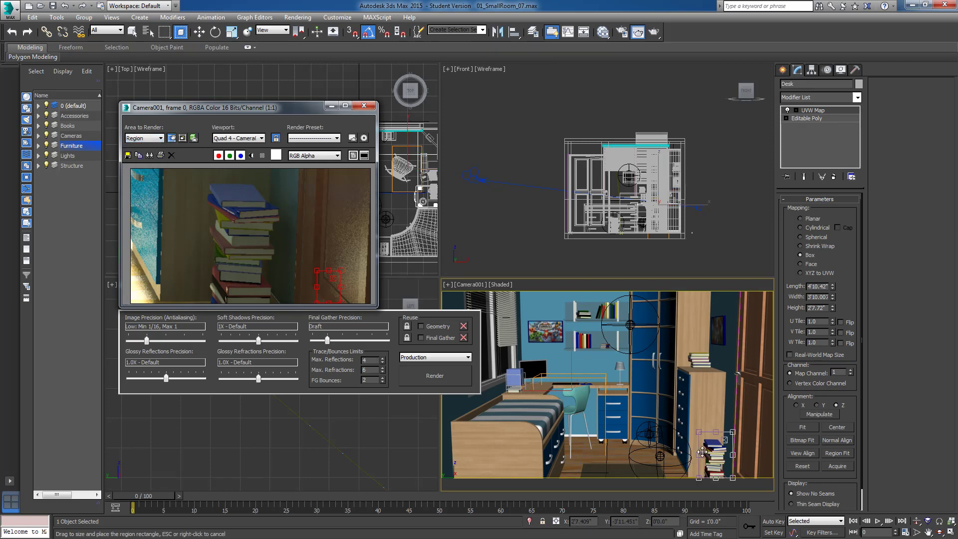
drag(697, 447, 560, 397)
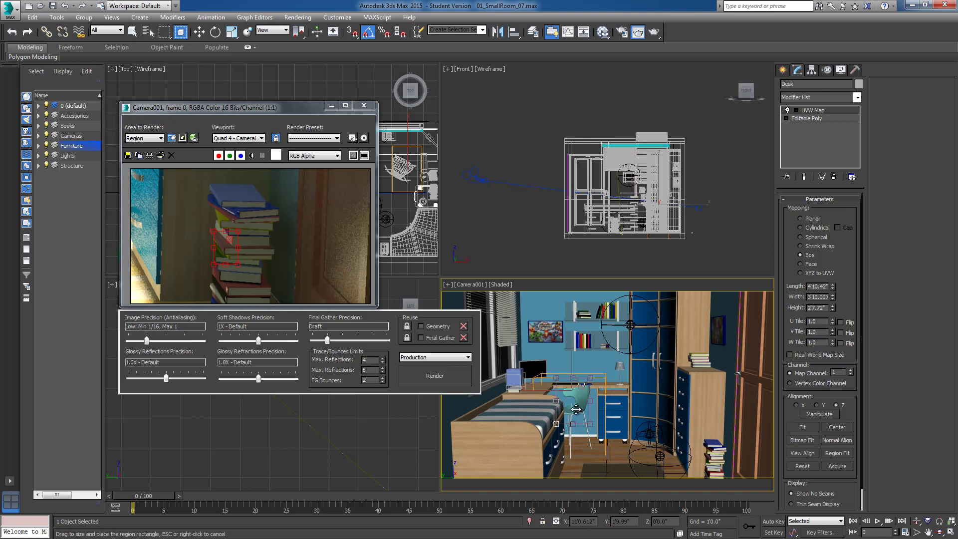
drag(591, 425, 598, 460)
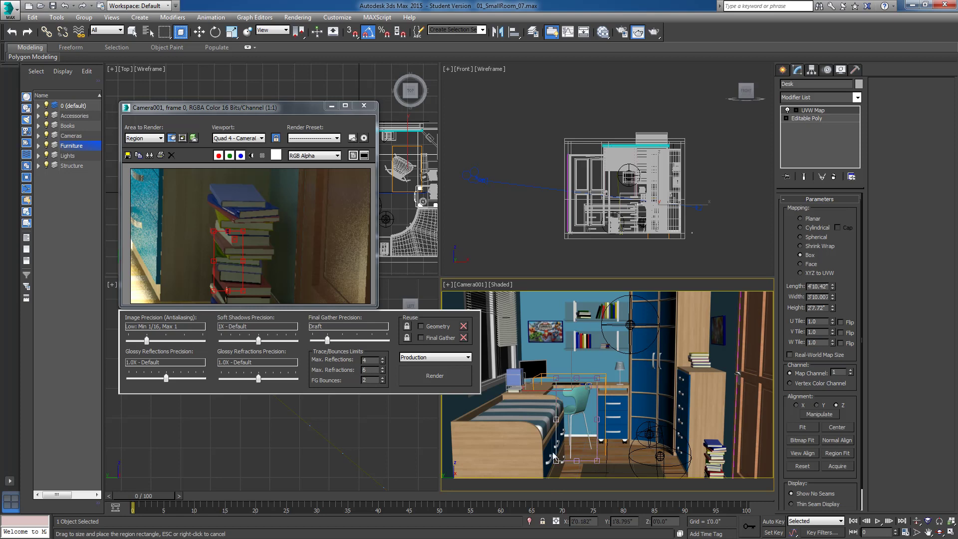
click(441, 387)
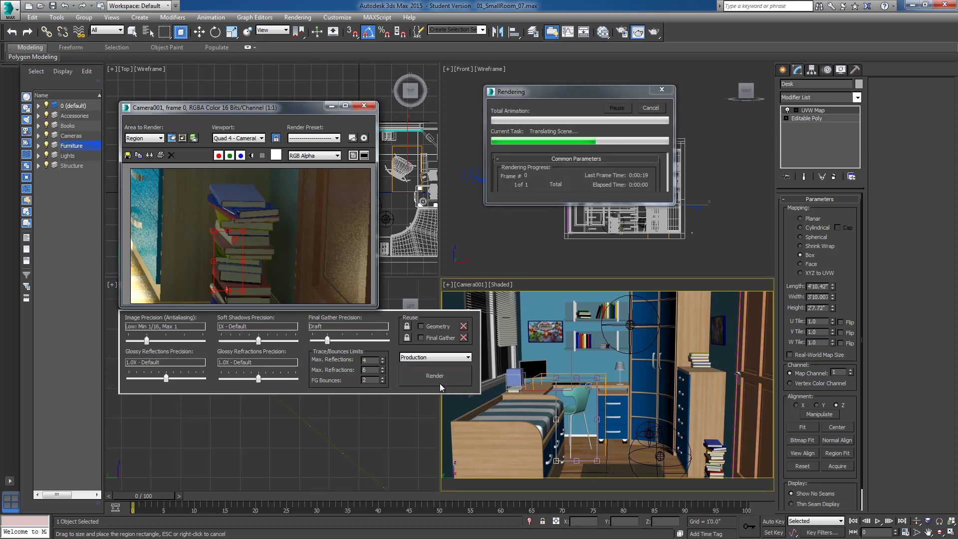